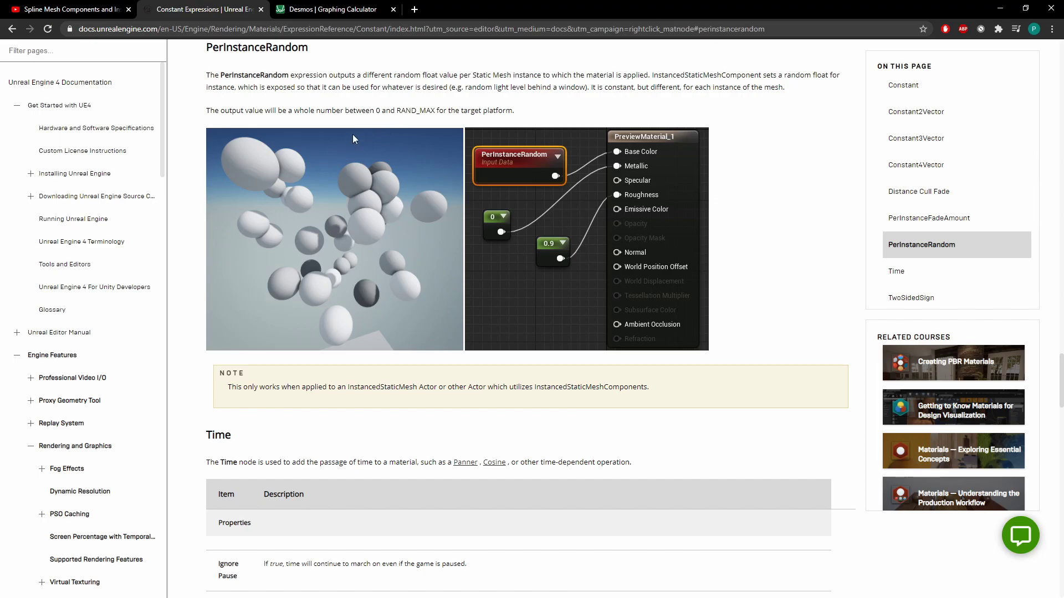
Highlight the '0 and RAND_MAX' output range in the PerInstanceRandom documentation section.
drag(375, 111, 436, 113)
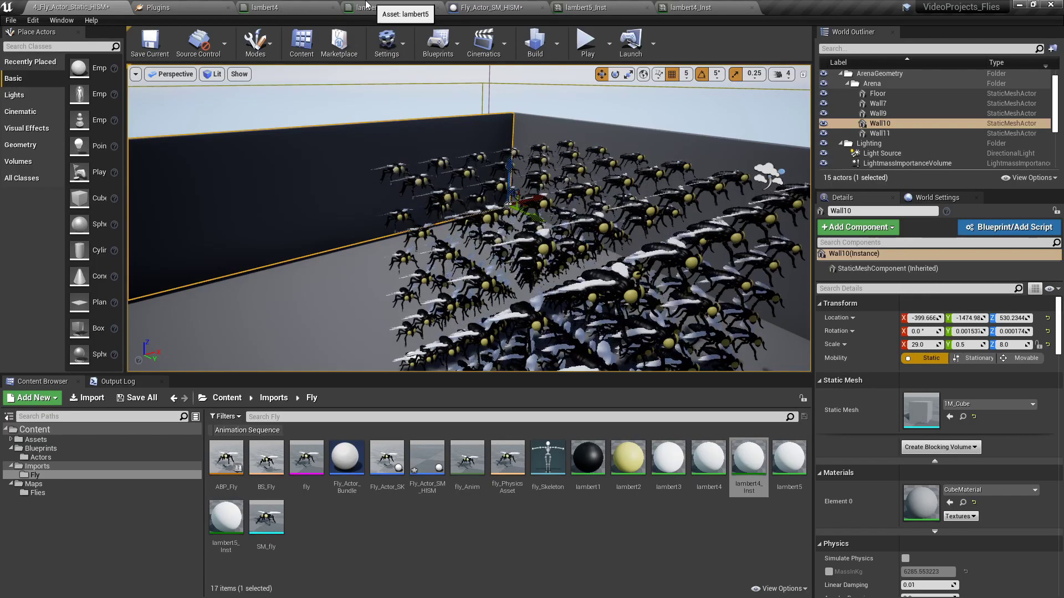
Pan across lambert4's Time, Frequency, RotateAboutAxis and output nodes.
click(311, 4)
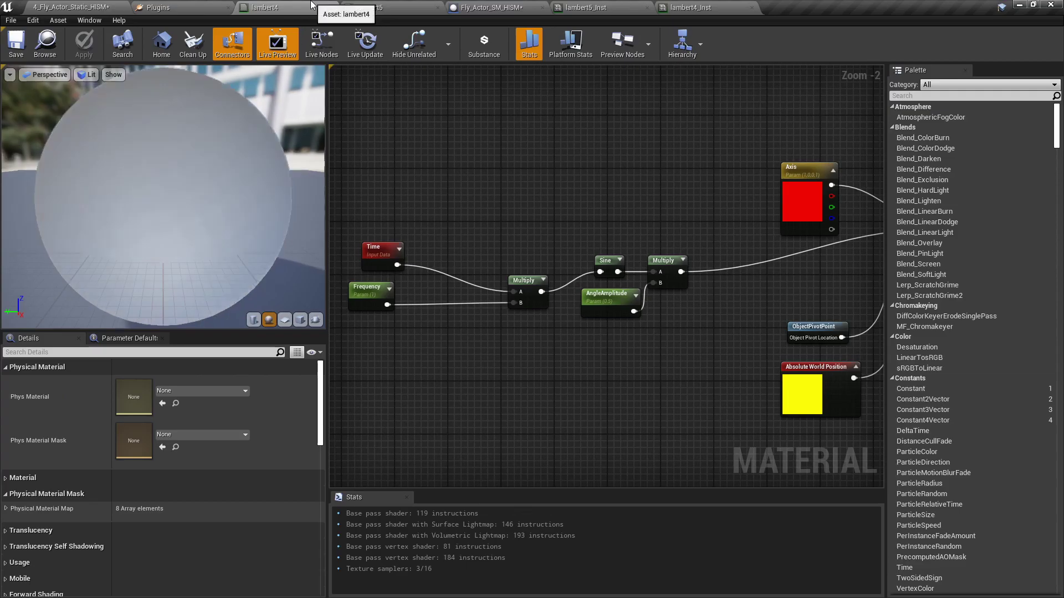
right_drag(406, 230, 450, 219)
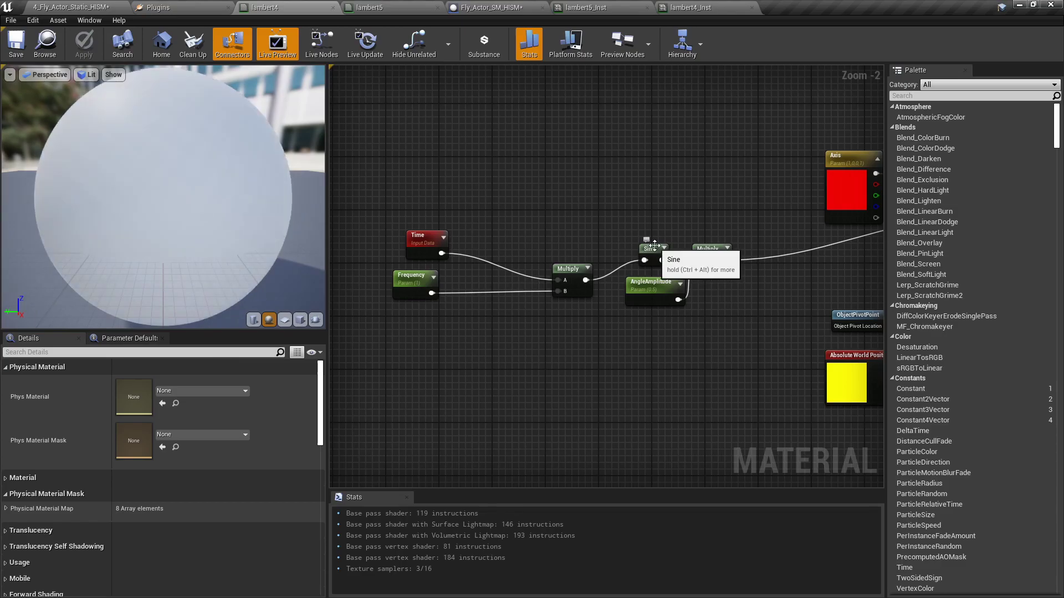
right_drag(668, 302, 499, 300)
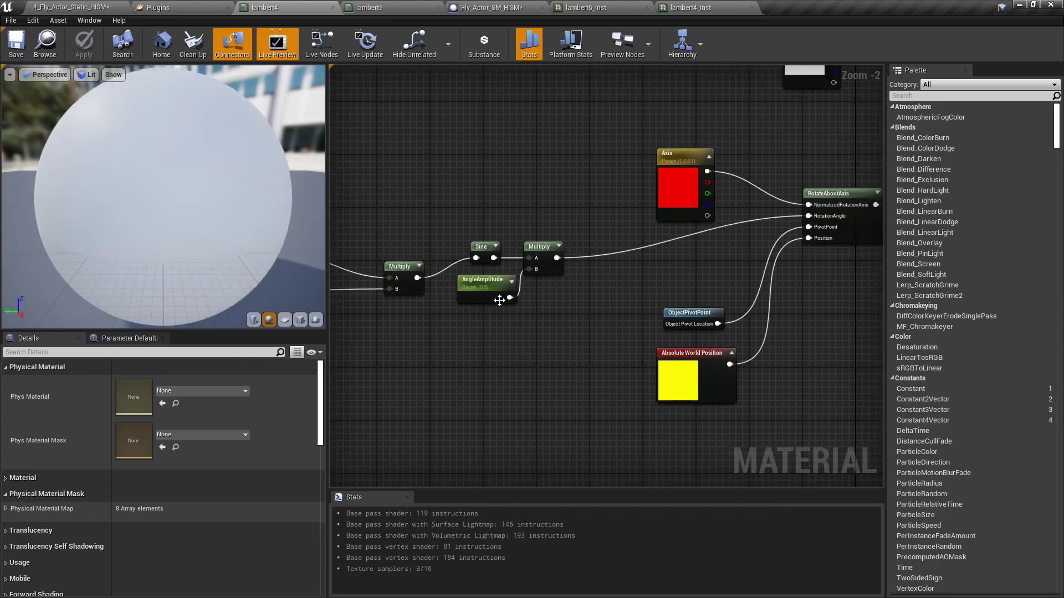
right_drag(827, 189, 740, 204)
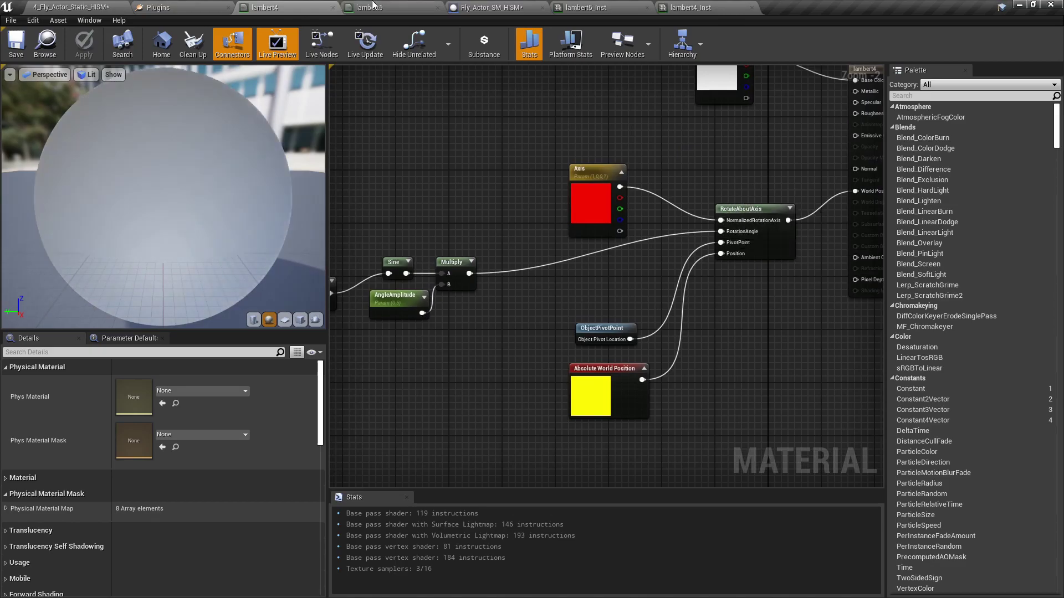
Compare lambert5's graph, where PerInstanceRandom is added to Time before RotateAboutAxis.
click(373, 6)
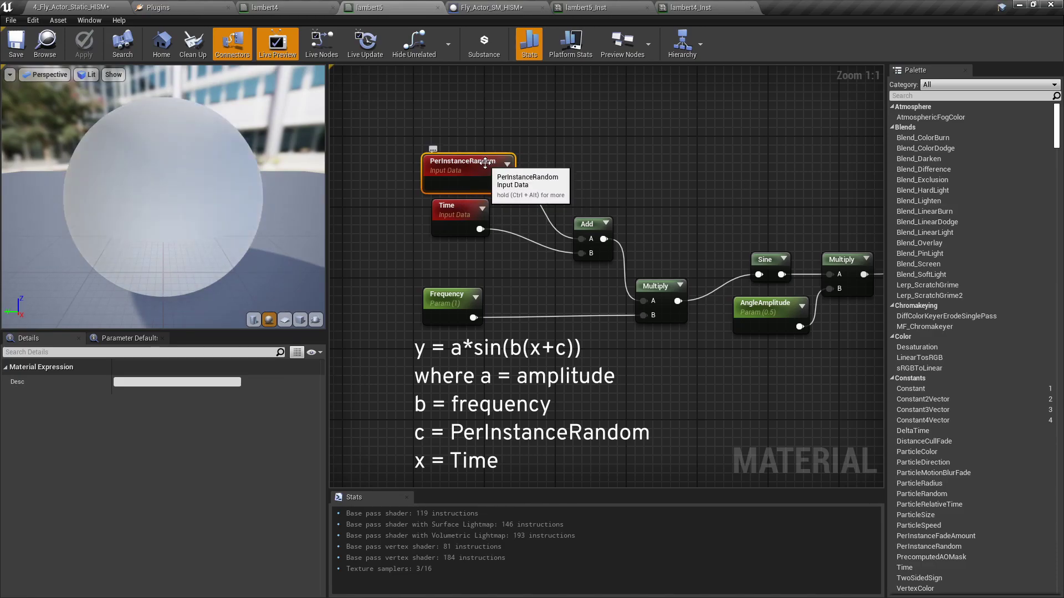
right_drag(492, 177, 480, 142)
right_drag(620, 152, 467, 152)
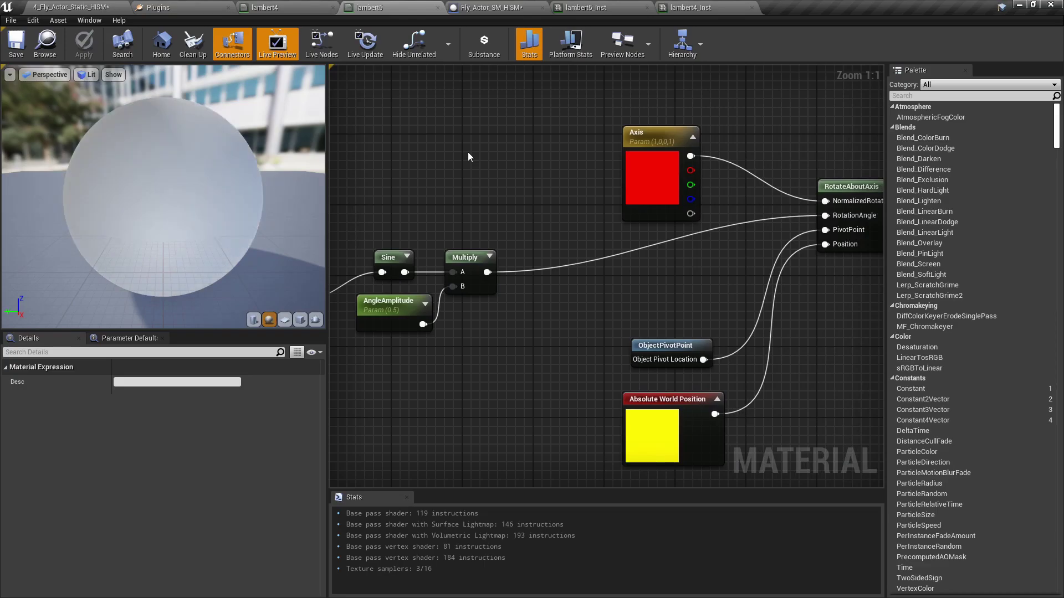
click(492, 8)
Assign lambert5_Inst to Fly_Actor_SM_HISM's material Element 2 and save the blueprint.
click(102, 7)
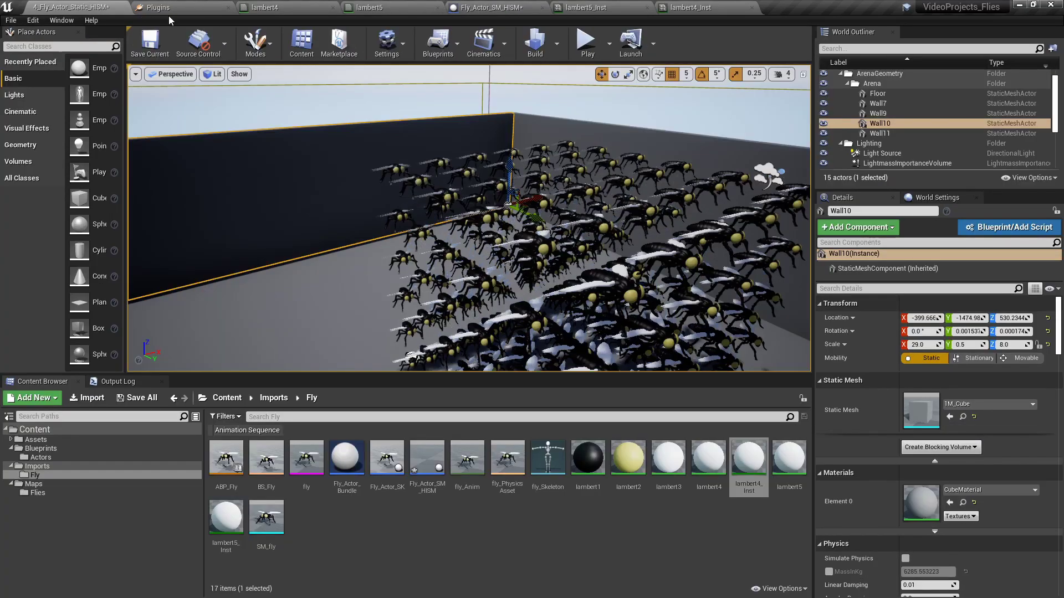
click(226, 518)
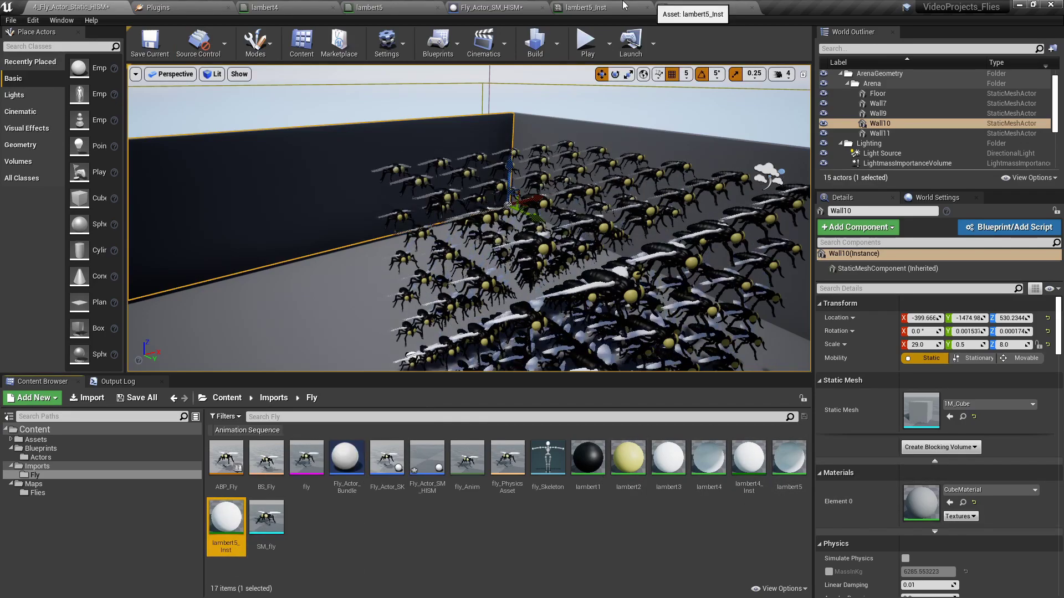
click(492, 7)
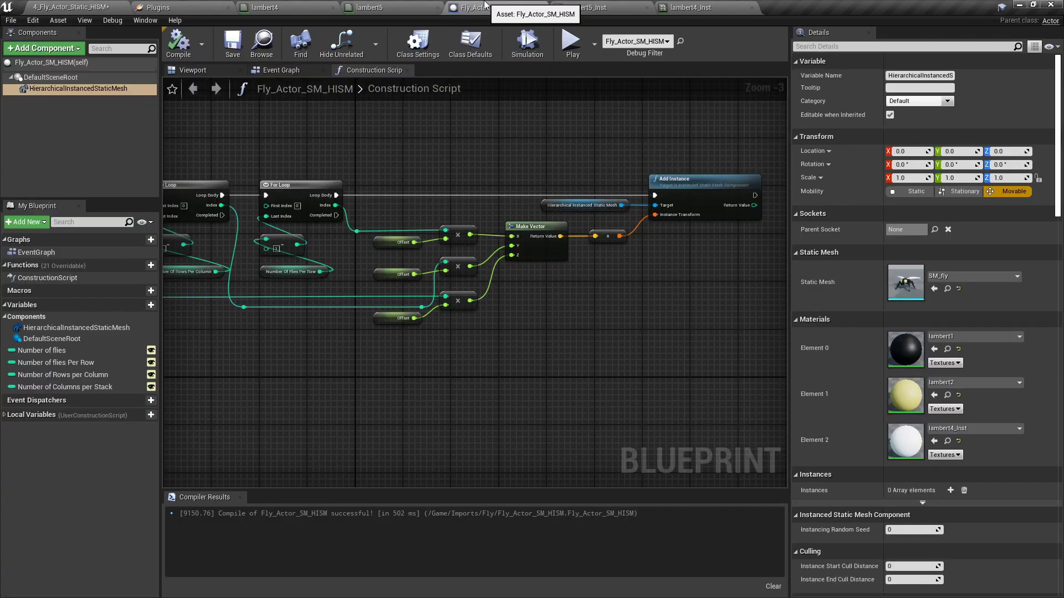
click(934, 441)
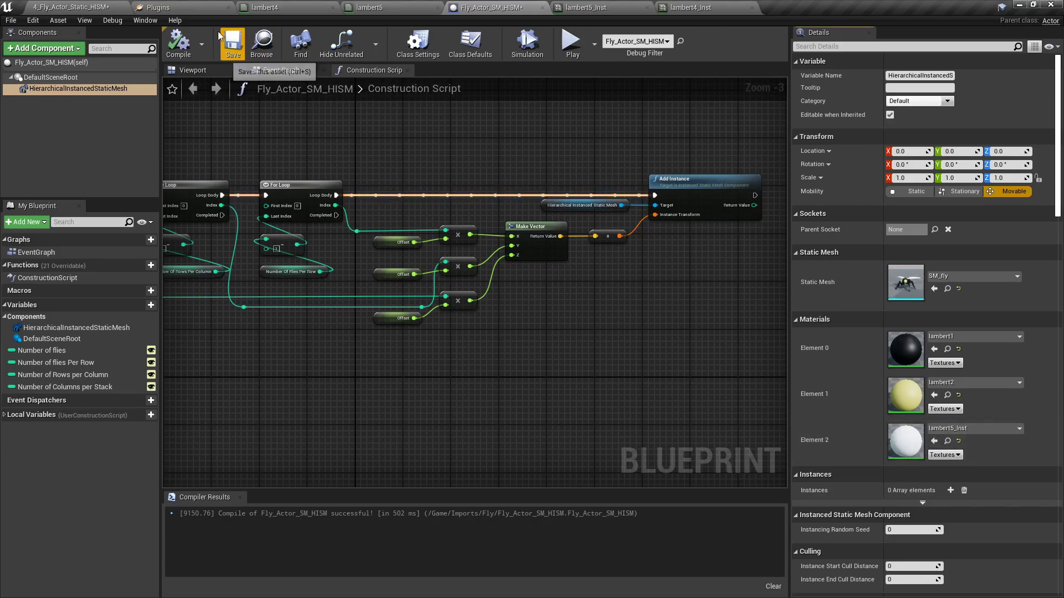
click(233, 44)
click(72, 7)
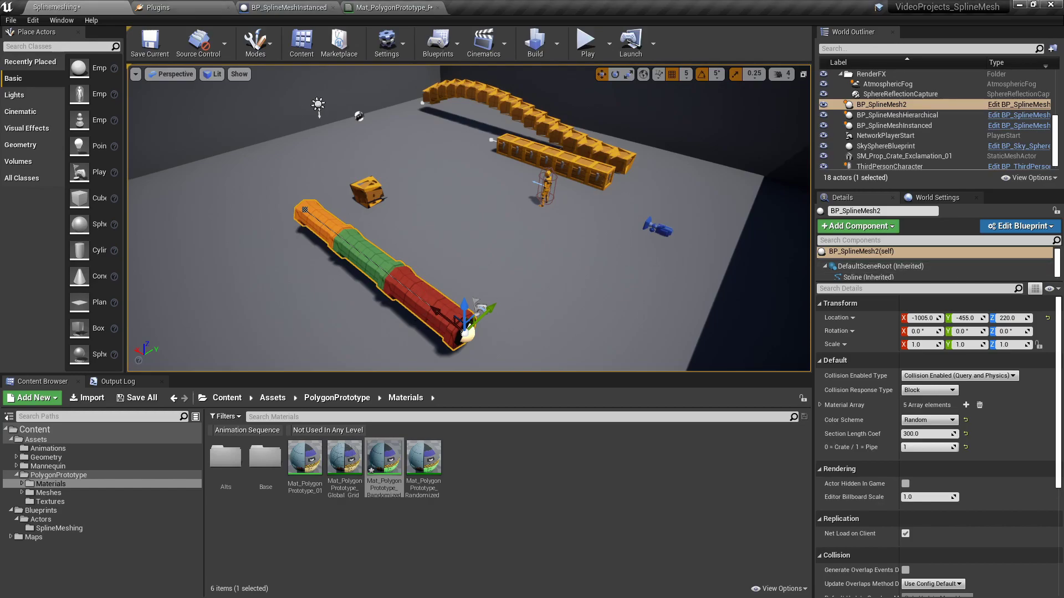
Nudge BP_SplineMesh2 slightly so its pipe sections re-randomise their colours.
mouse_move(441, 317)
mouse_down()
mouse_move(425, 304)
mouse_move(439, 315)
mouse_up()
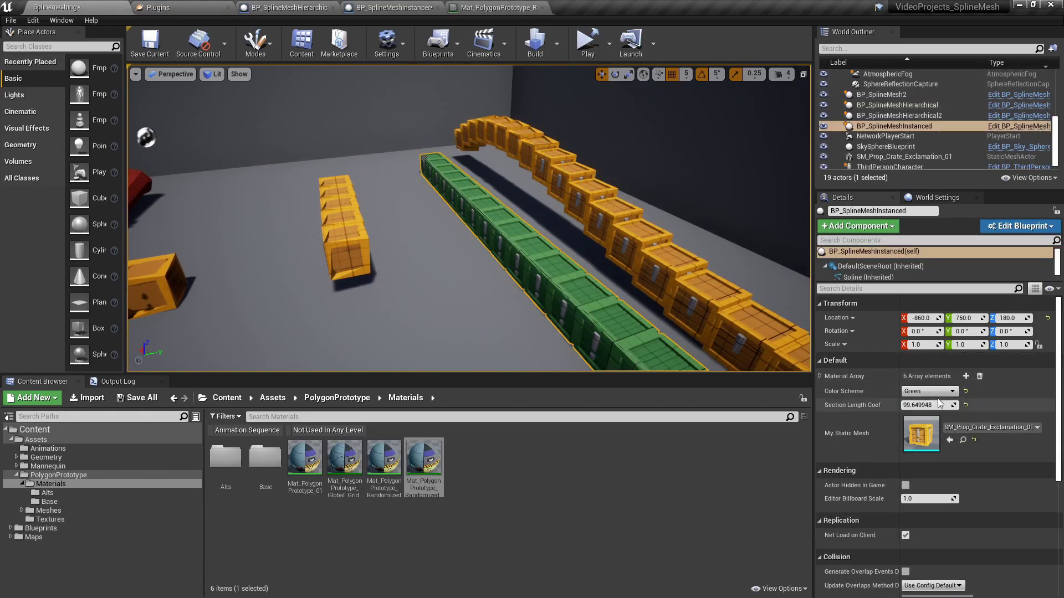
Change the instanced crate line's Color Scheme from Green to Random.
click(940, 398)
click(935, 444)
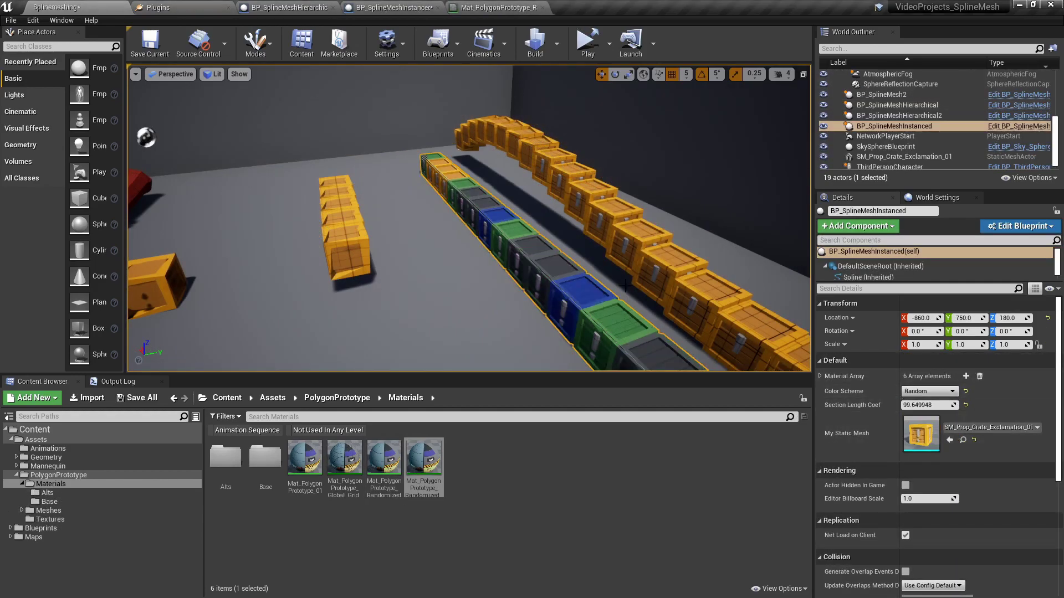
click(659, 267)
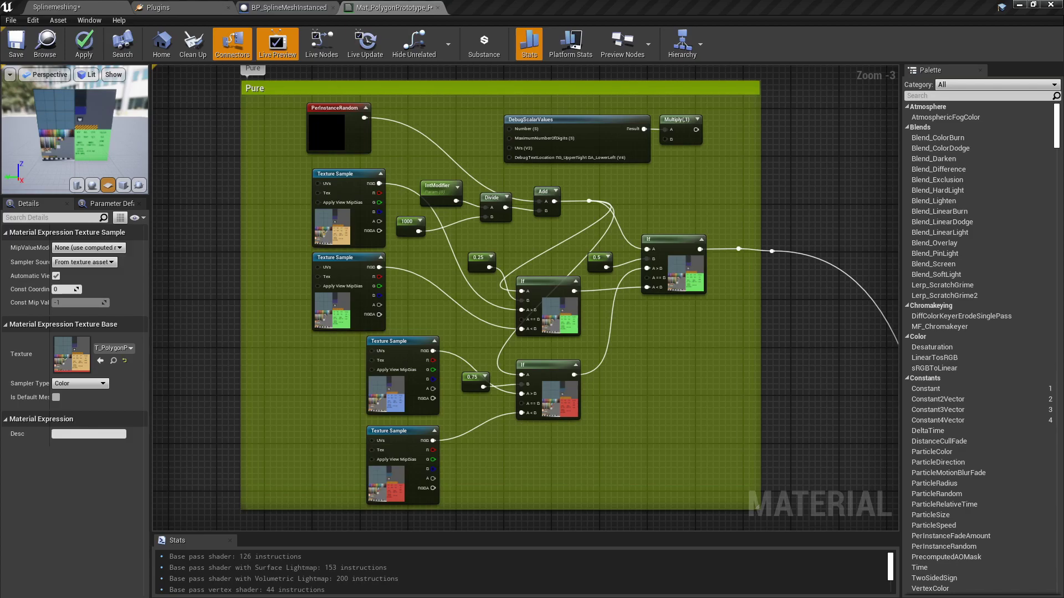
Inspect IntModifier and the construction script's Random Integer (max 1000) feeding Set Scalar Parameter Value.
click(438, 191)
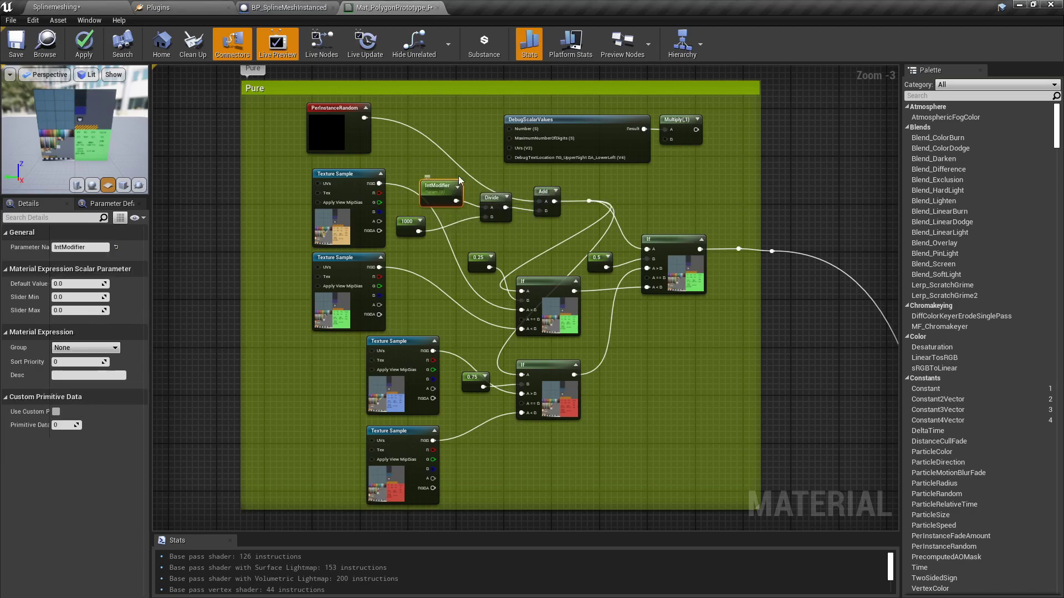
click(288, 7)
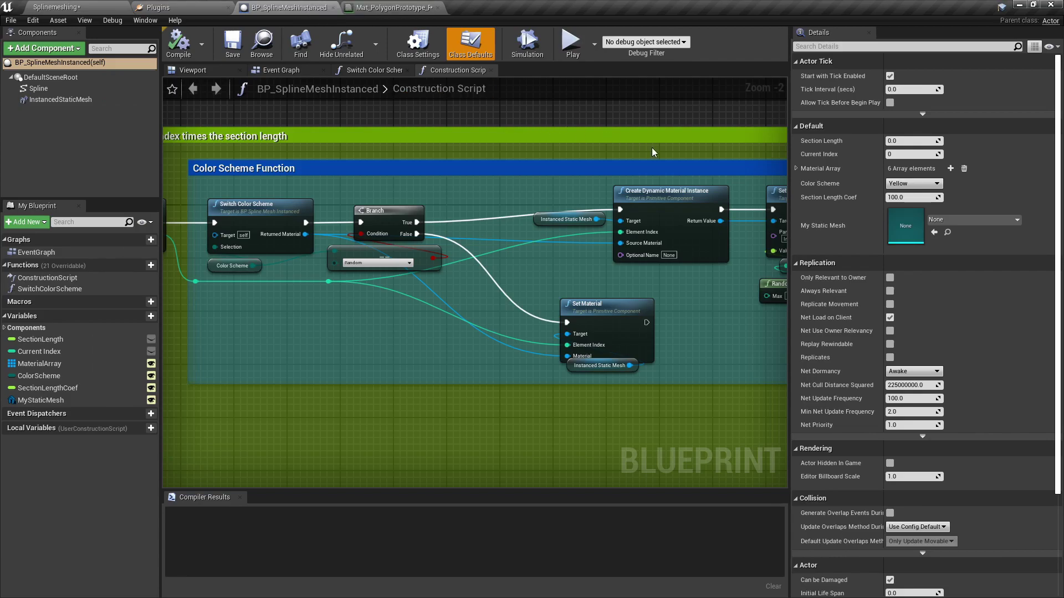
right_drag(652, 152, 548, 183)
scroll(515, 265, up, 1)
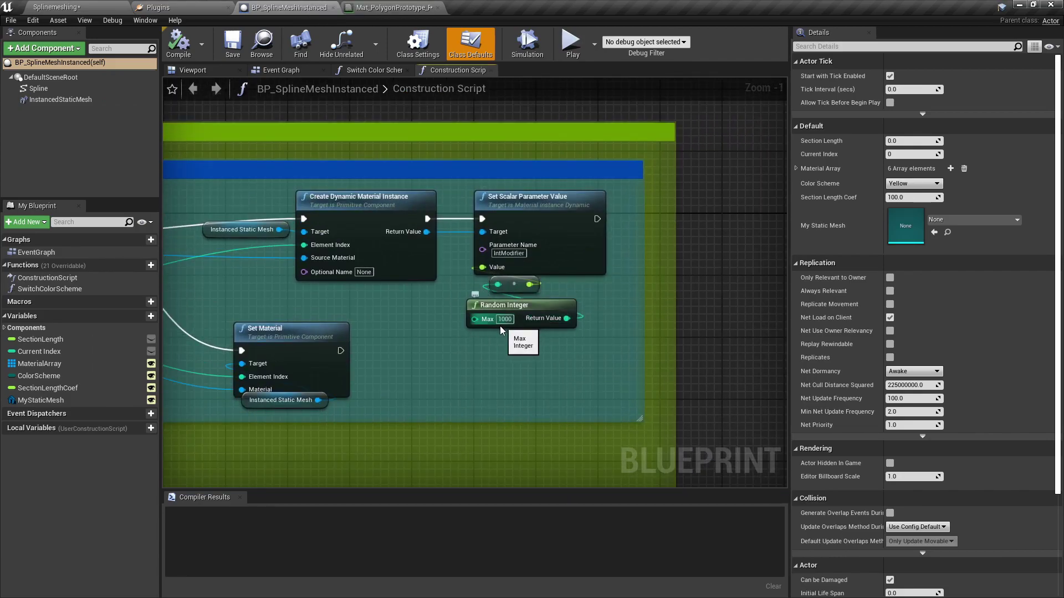
right_drag(463, 283, 483, 289)
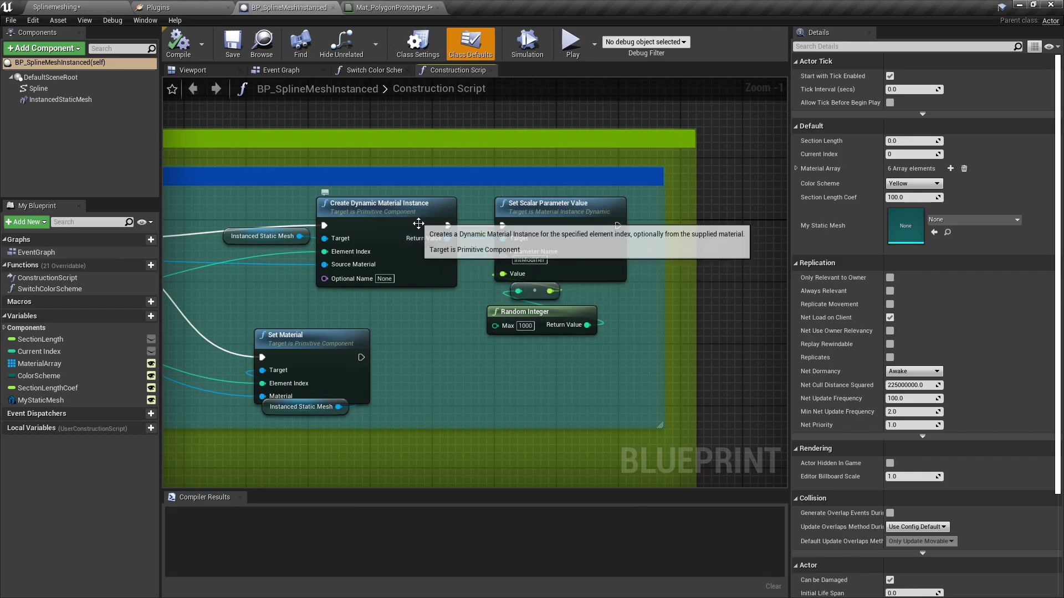
click(394, 7)
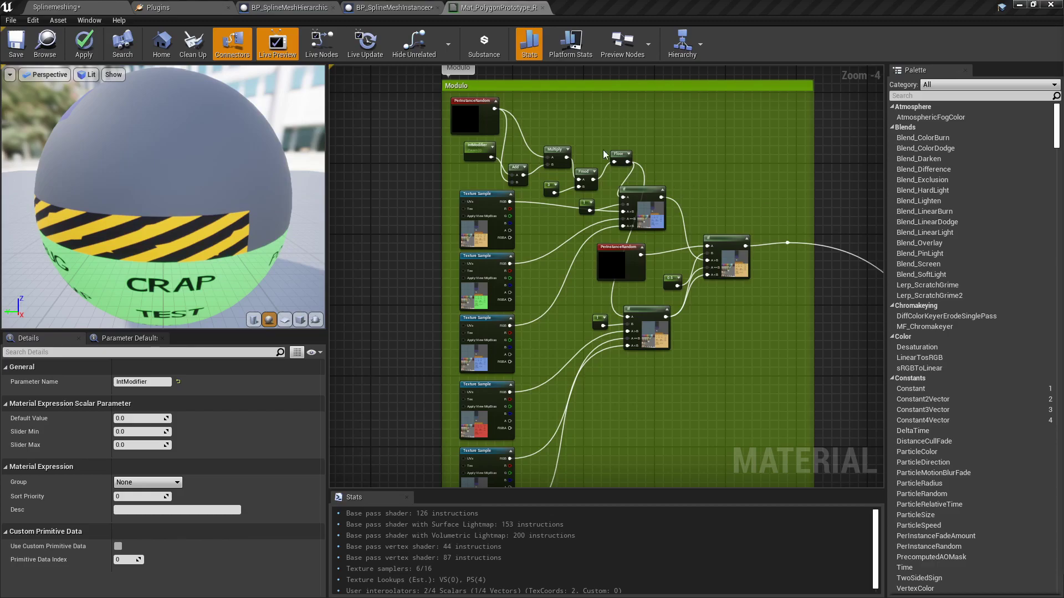
right_drag(575, 127, 596, 164)
scroll(606, 202, up, 5)
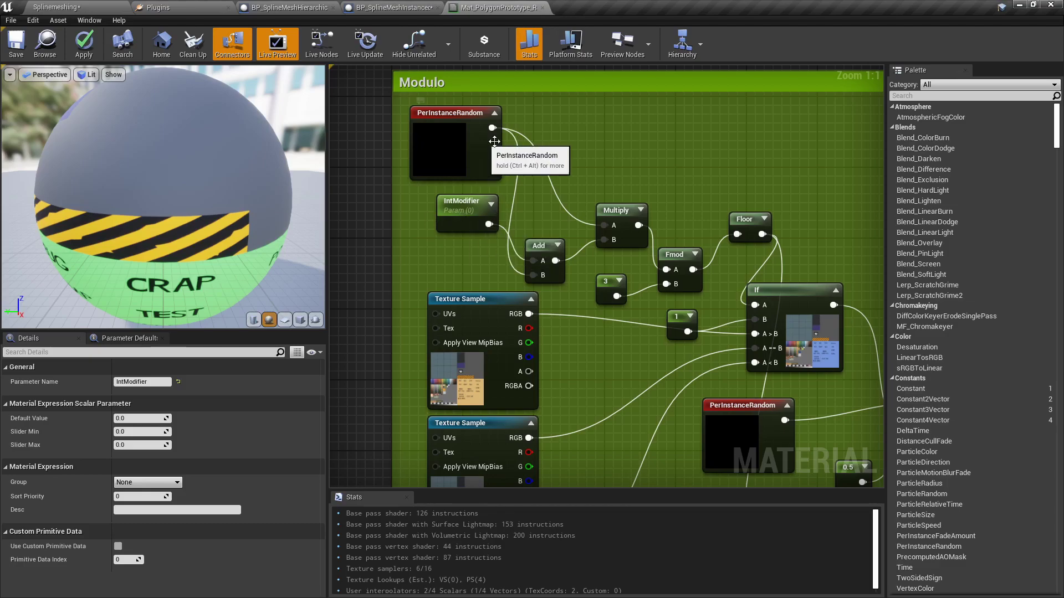
right_drag(706, 173, 565, 129)
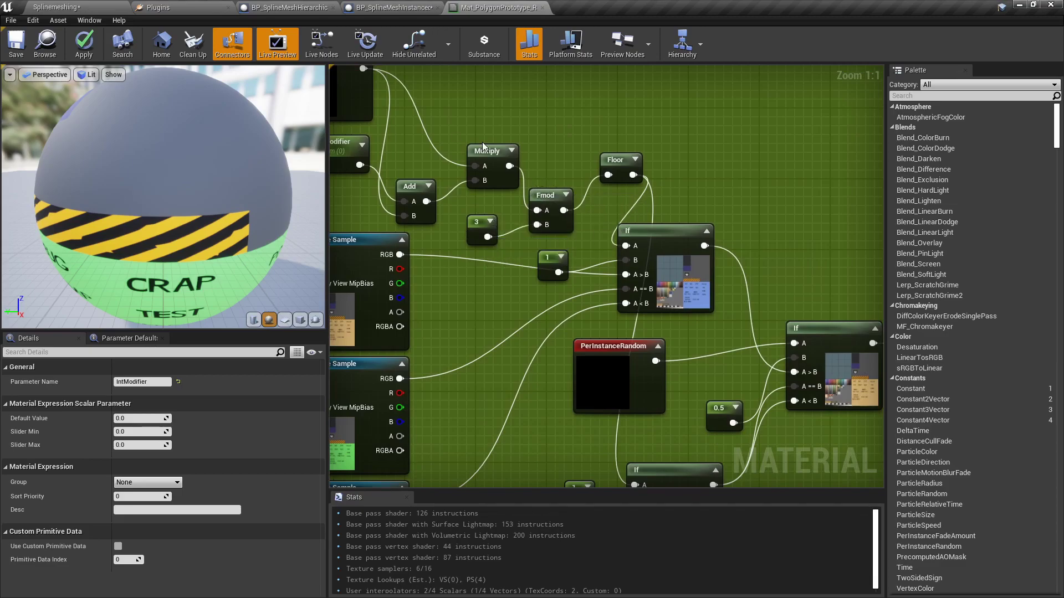
right_drag(597, 163, 641, 135)
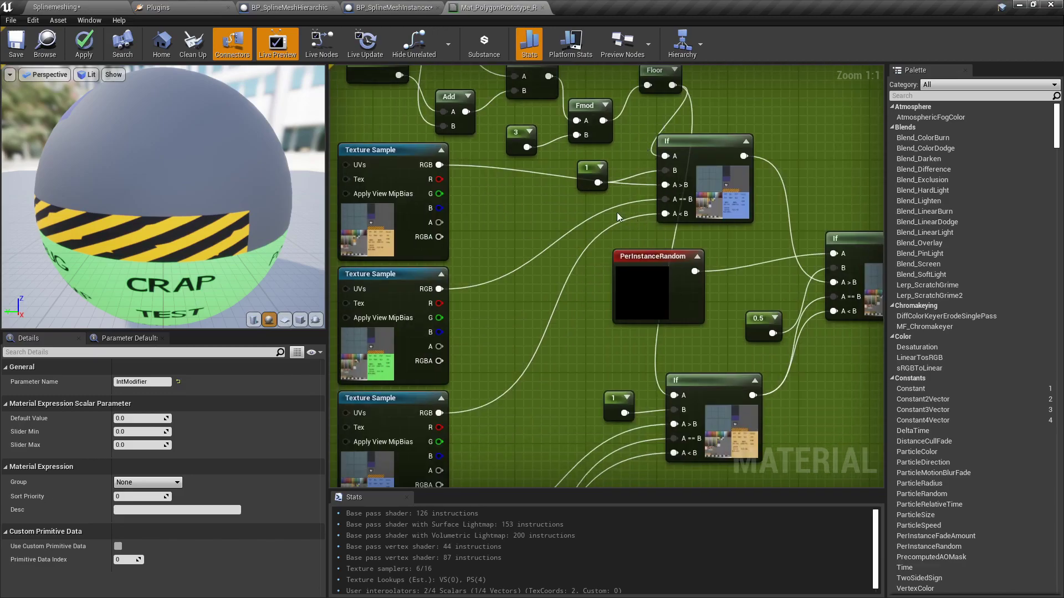
drag(588, 177, 605, 168)
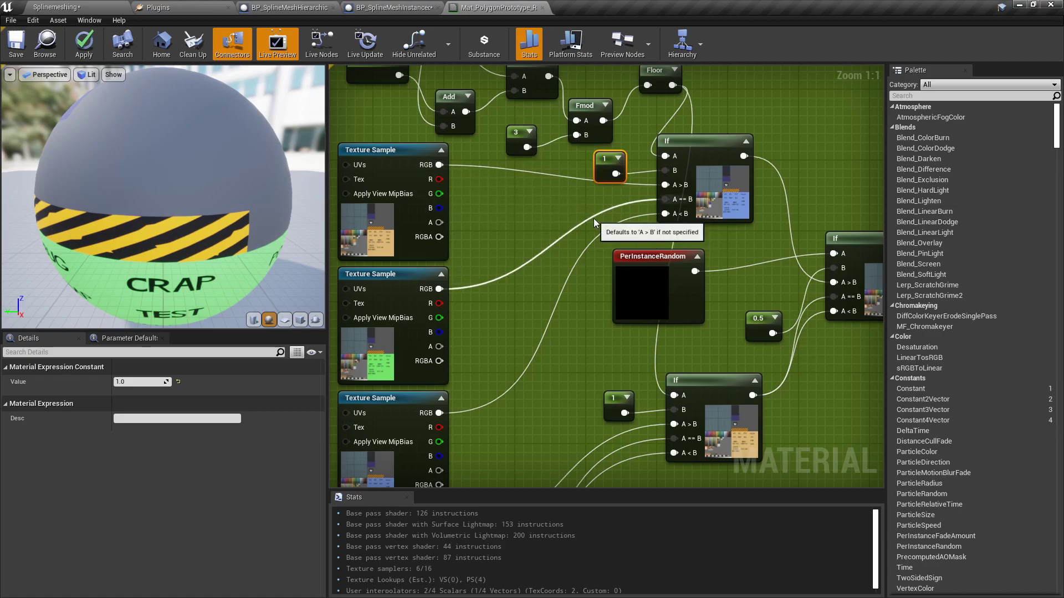
right_drag(593, 162, 635, 138)
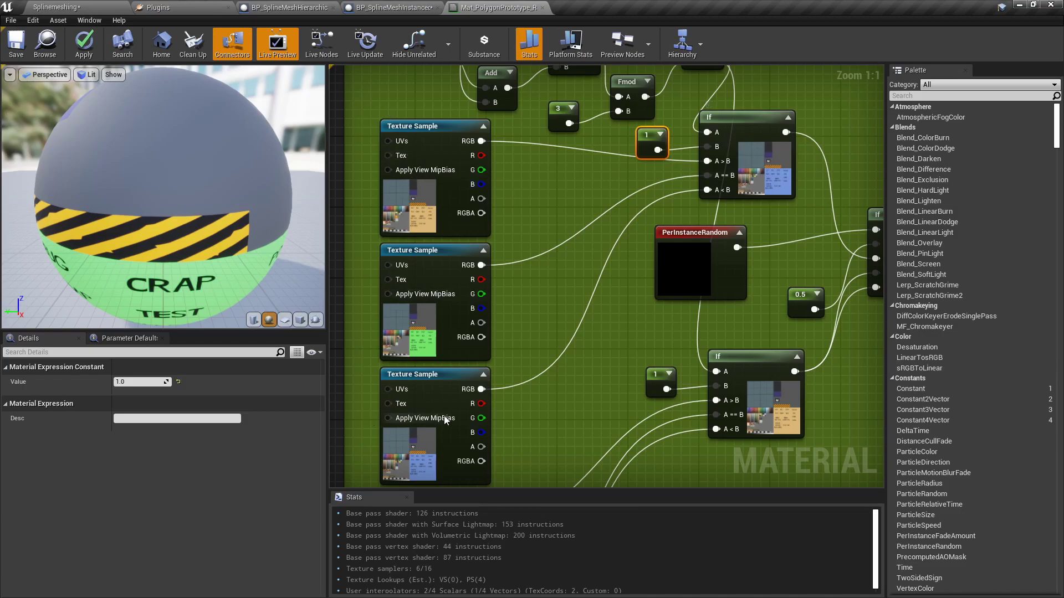
right_drag(594, 329, 587, 217)
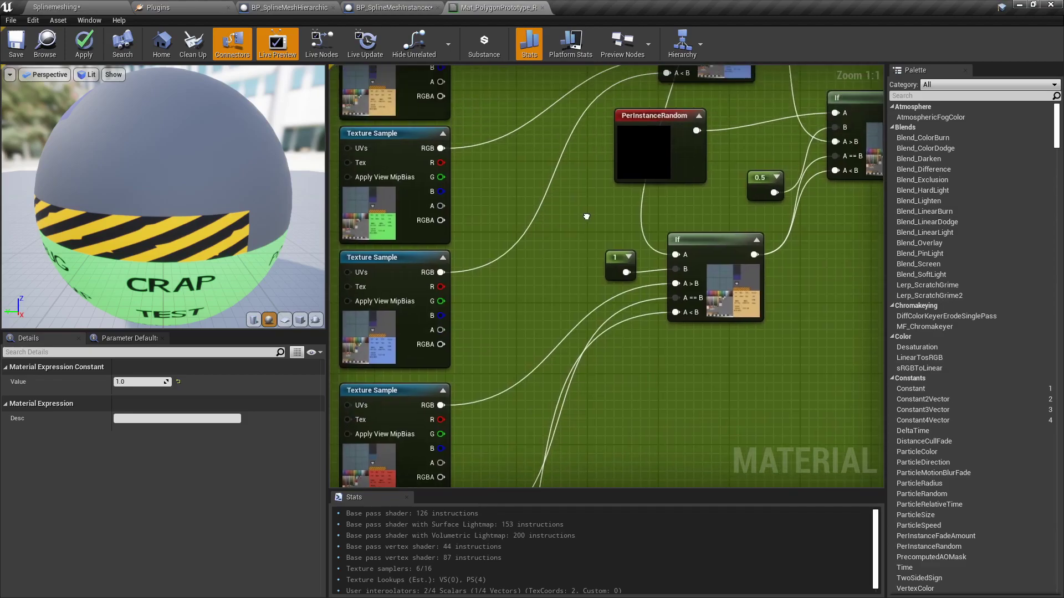
right_drag(633, 273, 485, 377)
right_drag(540, 175, 462, 226)
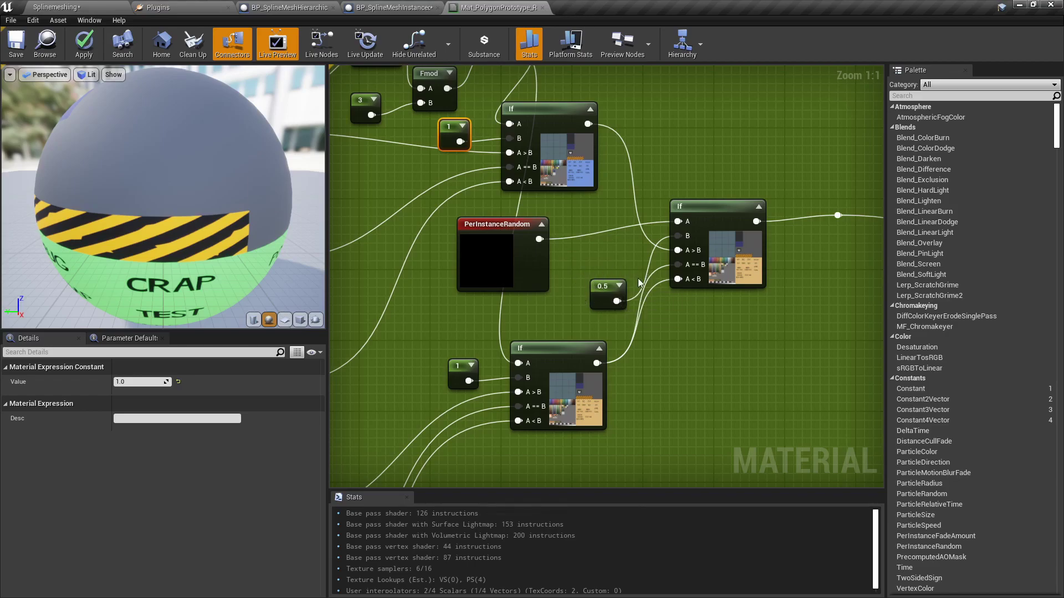
right_drag(615, 259, 726, 280)
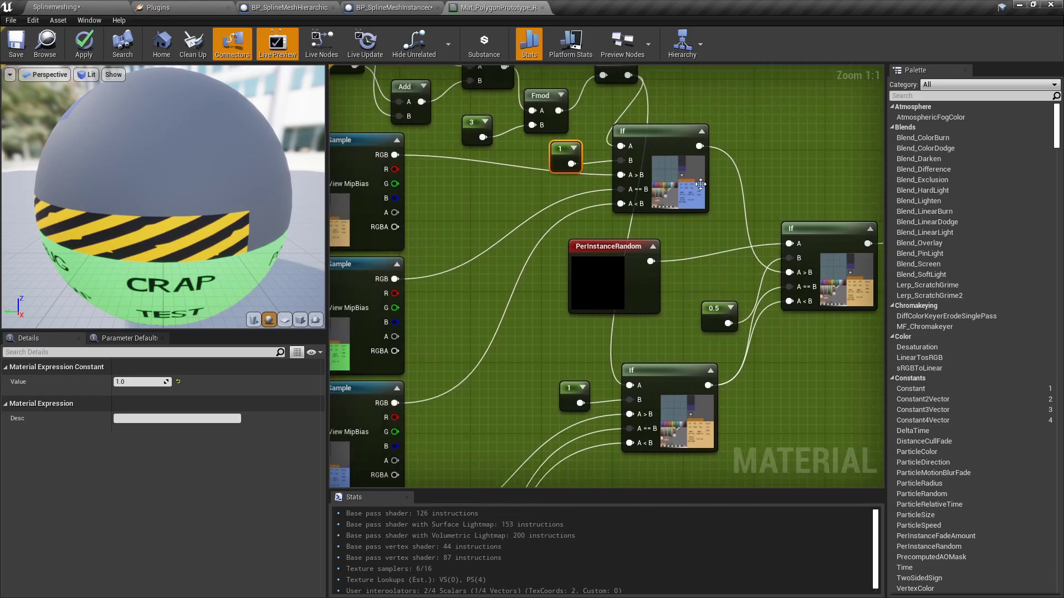
scroll(666, 318, down, 2)
right_drag(502, 299, 589, 284)
right_drag(557, 359, 548, 97)
scroll(548, 97, down, 2)
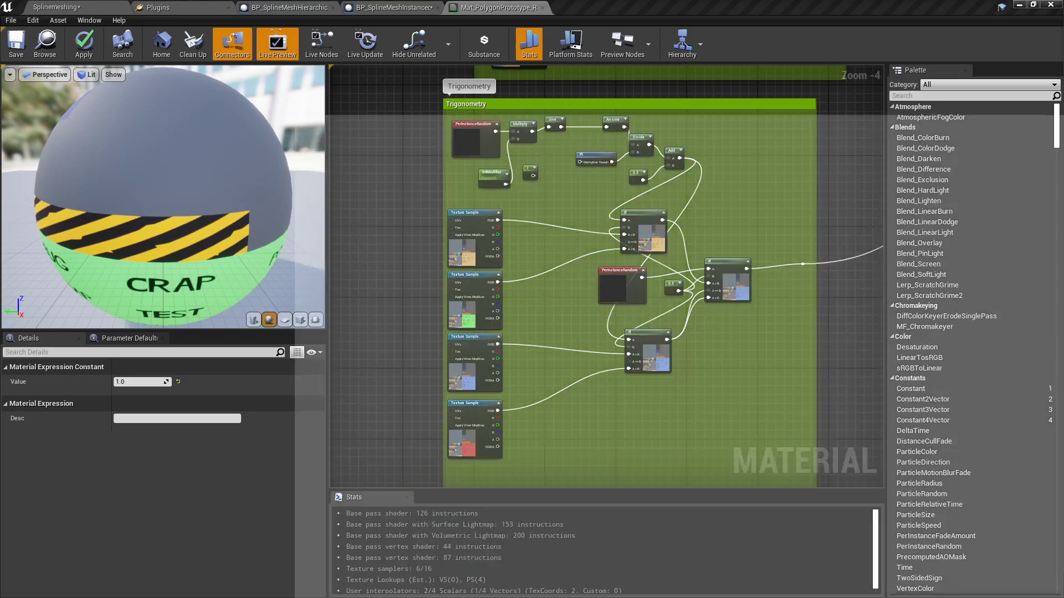
Switch to Chrome's Desmos tab comparing sin(x) and arcsin(sin(x)).
key(alt+Tab)
click(361, 7)
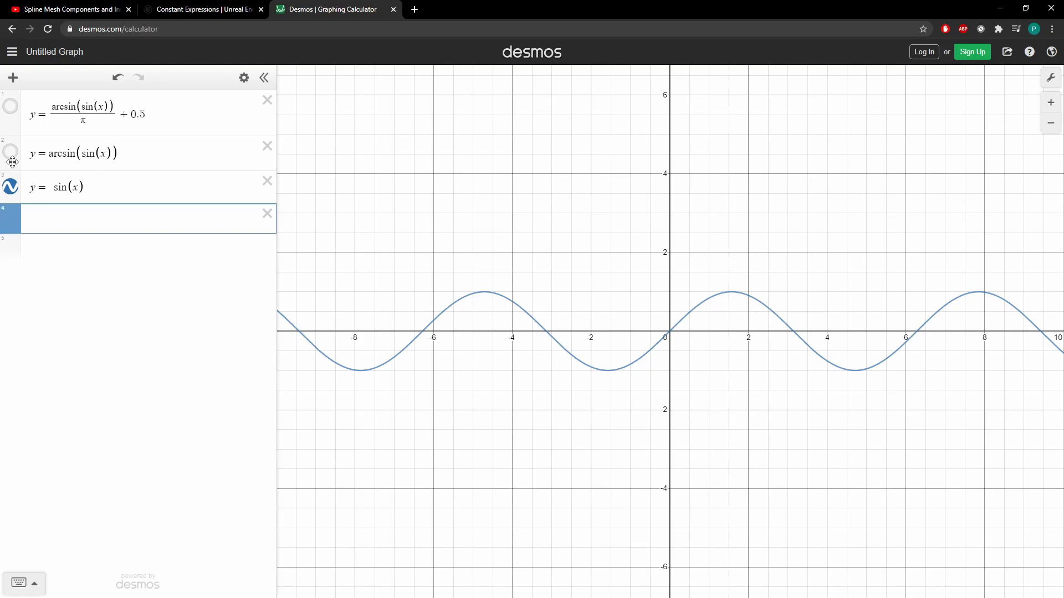
Compare sin(x) with arcsin(sin(x)), then plot only arcsin(sin(x))/π + 0.5.
click(10, 187)
click(10, 153)
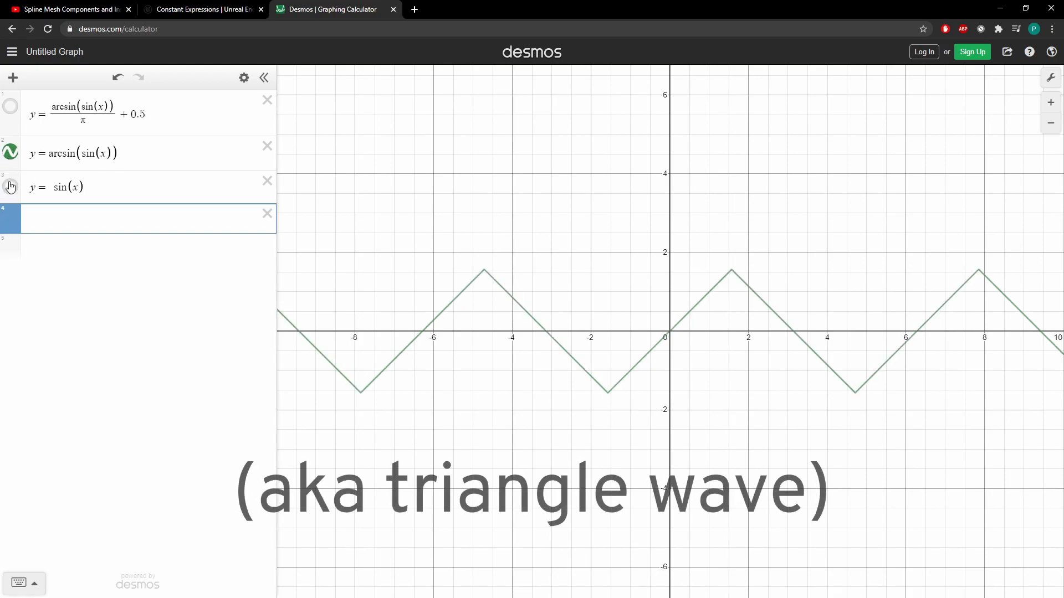
click(10, 186)
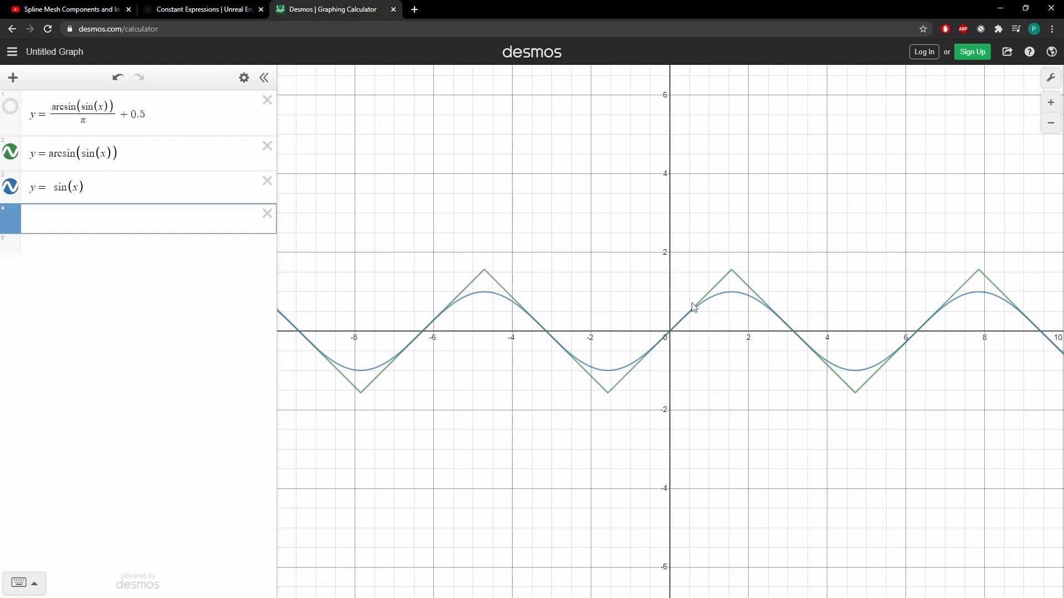
click(7, 111)
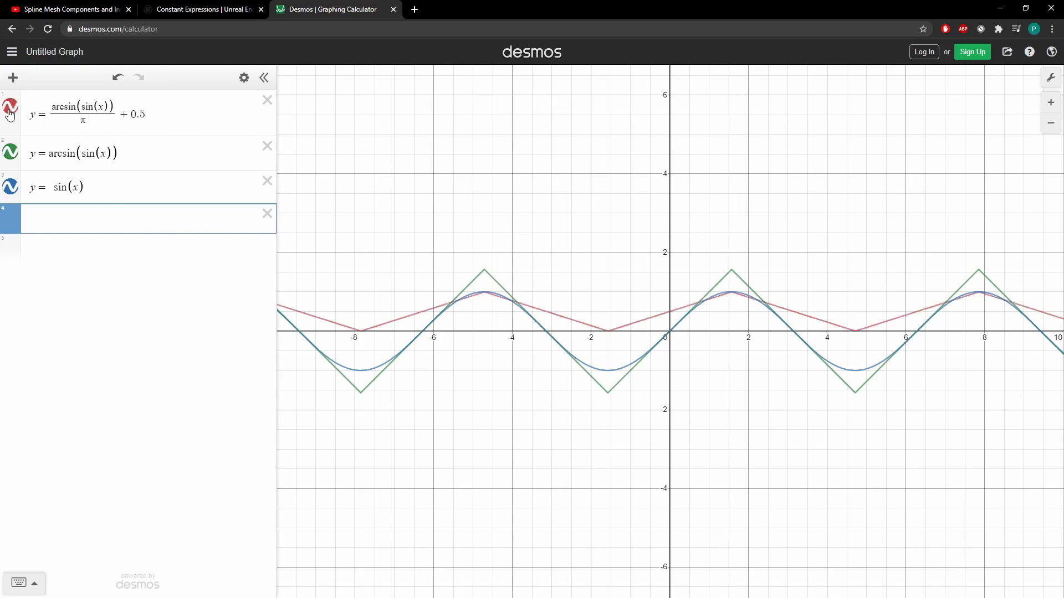
click(11, 153)
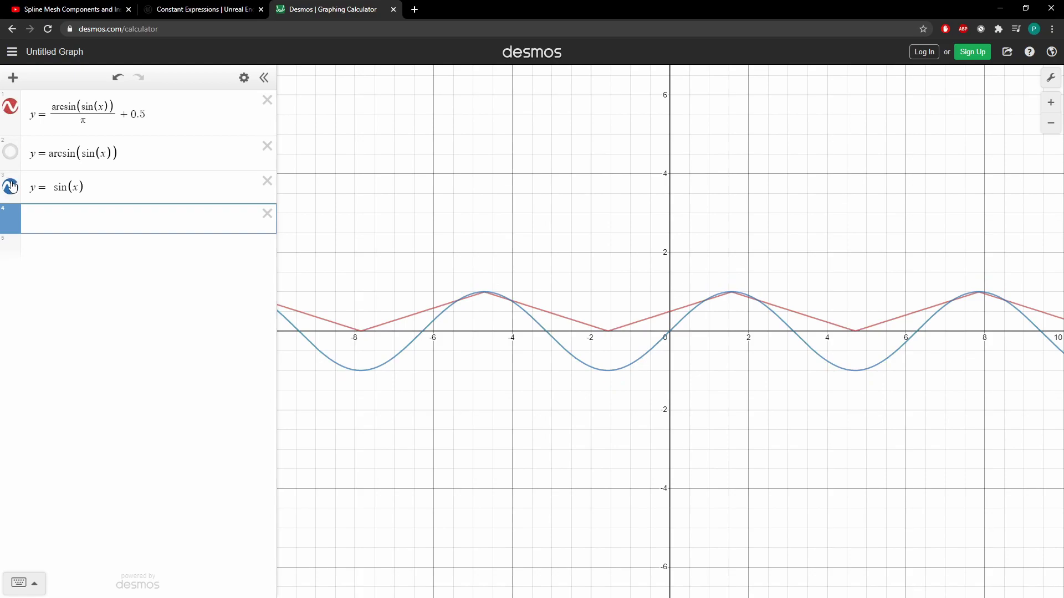
click(10, 186)
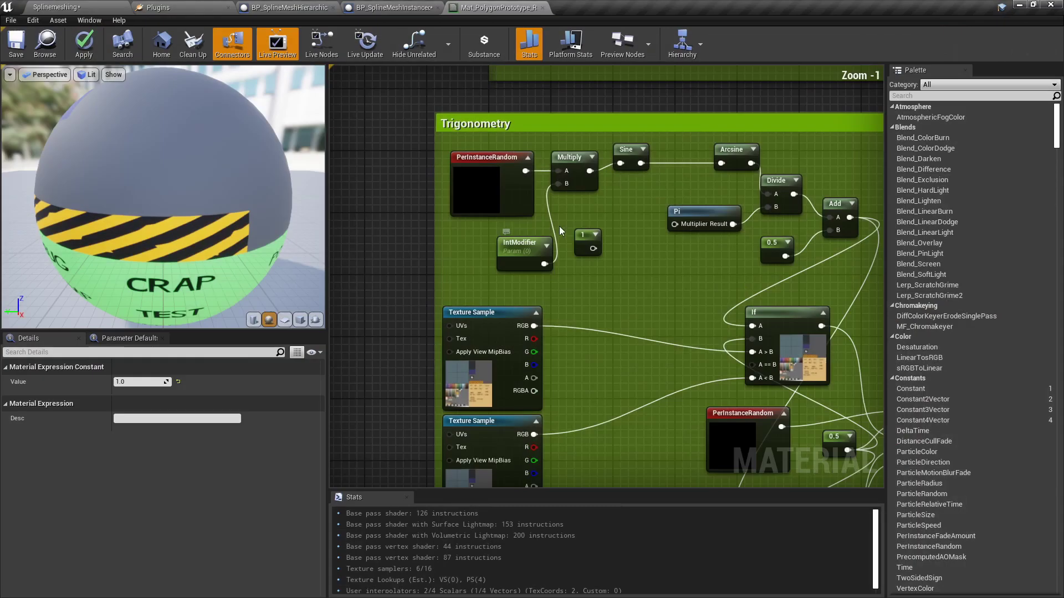
Zoom into the Trigonometry group's Sine, Arcsine, Divide and Add nodes, then pan to the If nodes.
scroll(559, 226, up, 2)
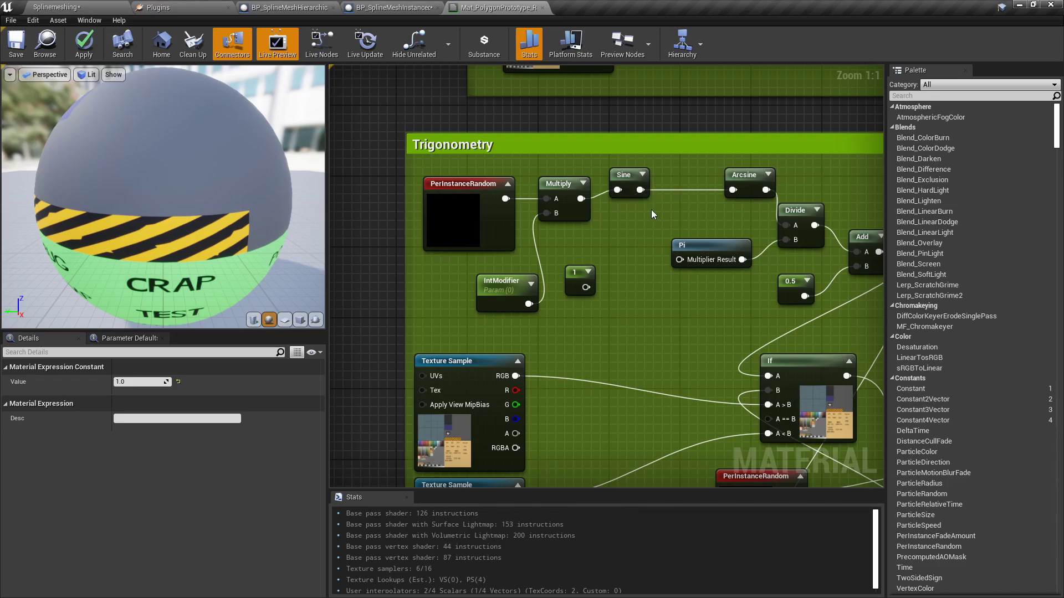
right_drag(652, 214, 596, 215)
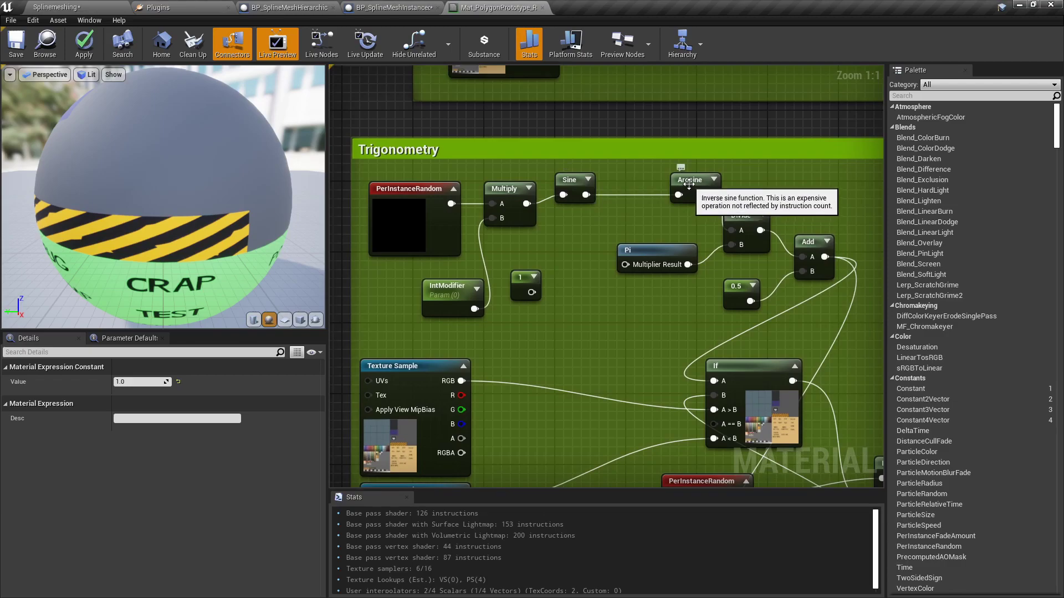
right_drag(838, 194, 755, 152)
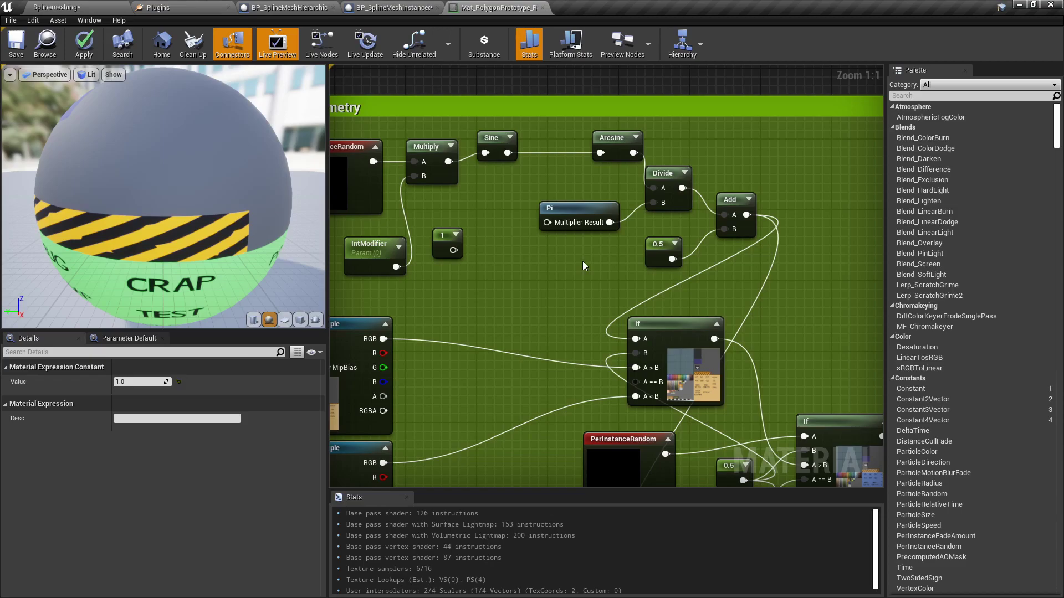
right_drag(582, 321, 521, 168)
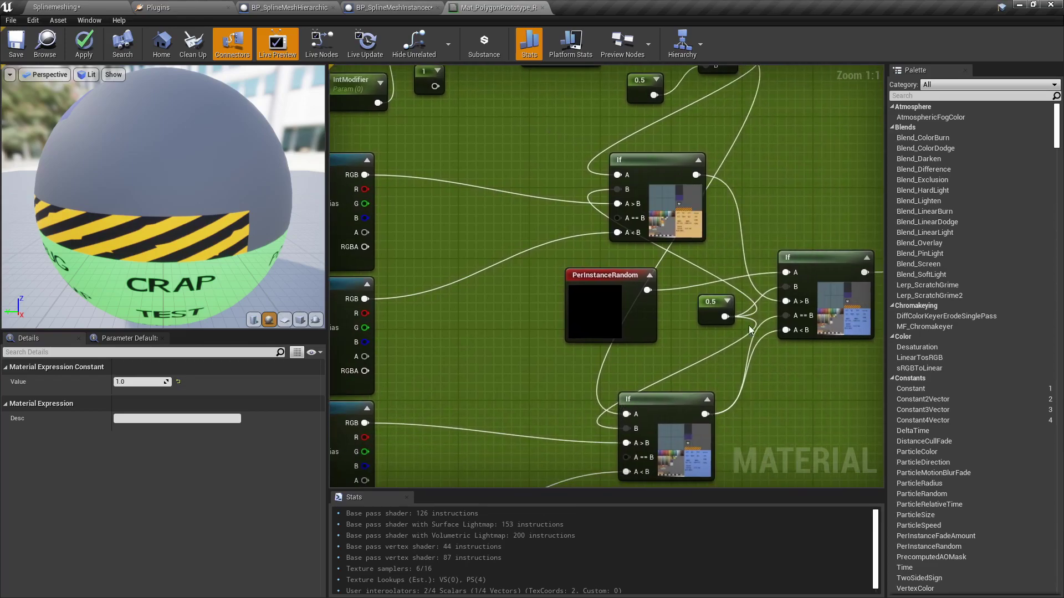
Trace the If and Texture Sample nodes to the material output, then return to the Splinemeshing level.
right_drag(523, 355, 570, 298)
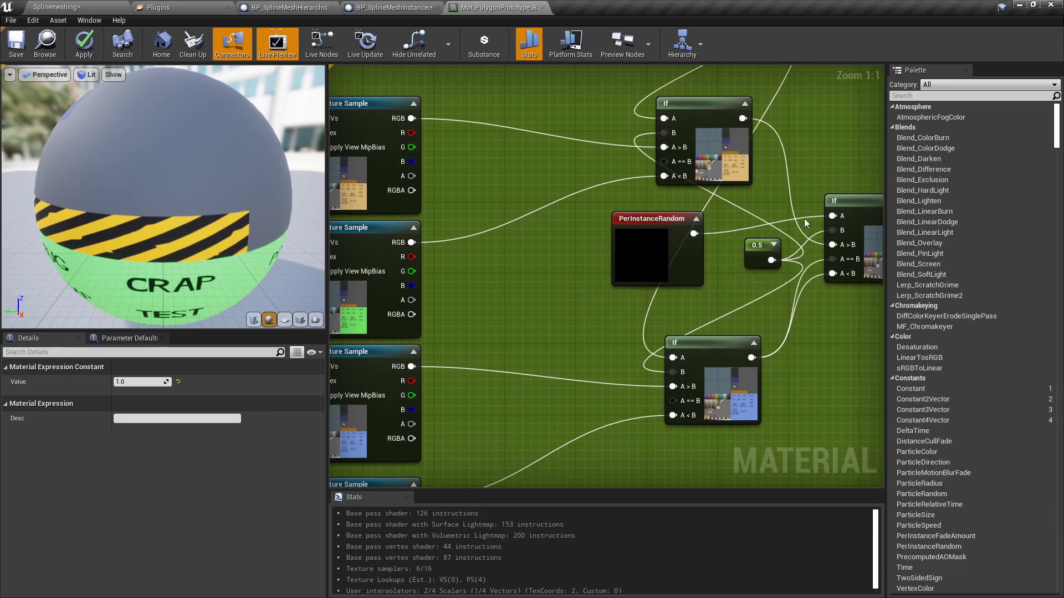
scroll(550, 294, down, 3)
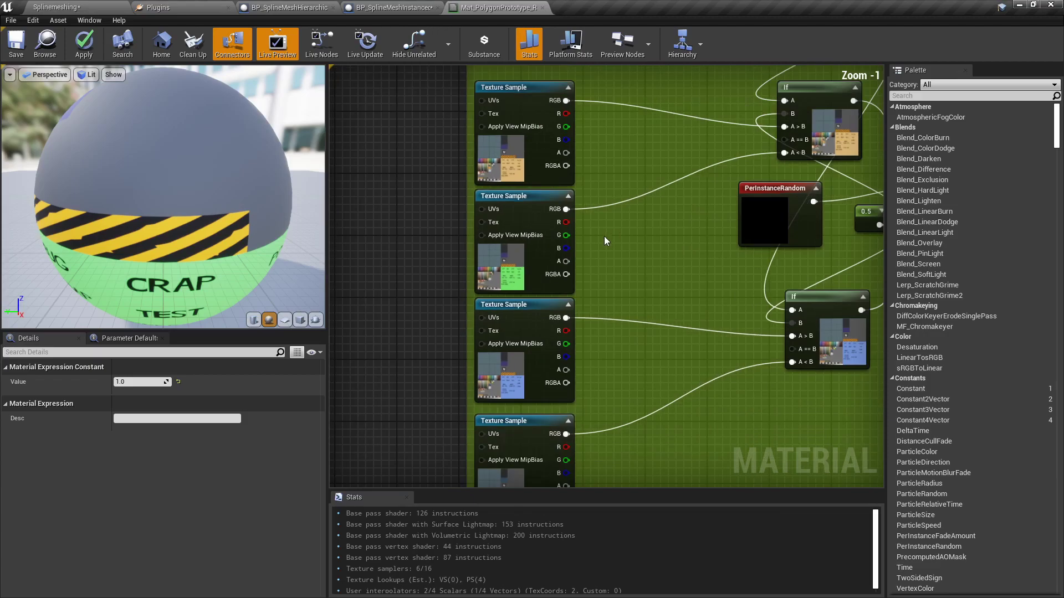
right_drag(640, 215, 635, 278)
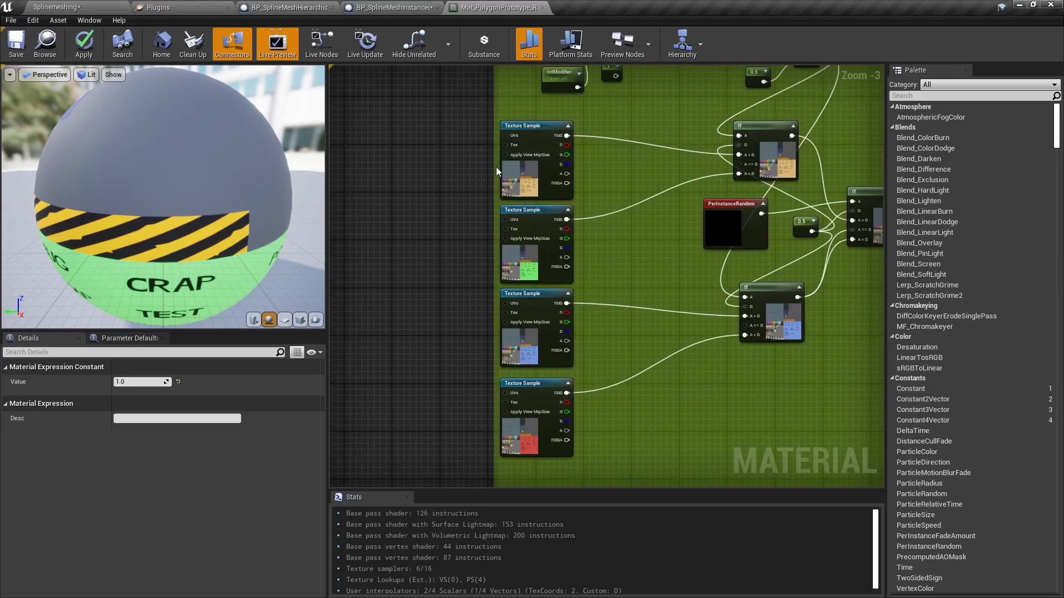
right_drag(676, 388, 560, 376)
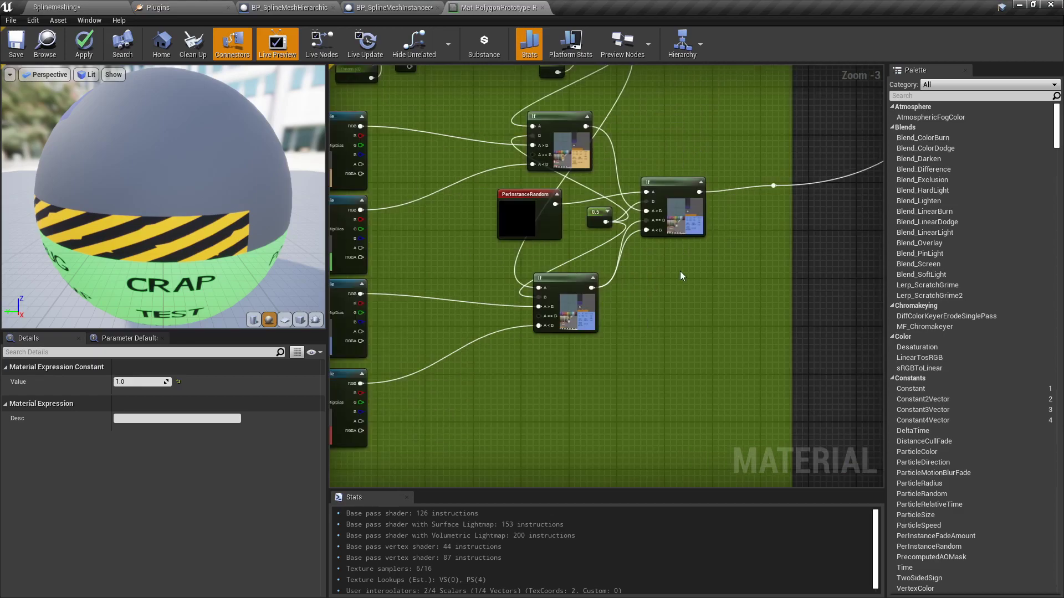
scroll(682, 271, down, 3)
right_drag(786, 175, 717, 206)
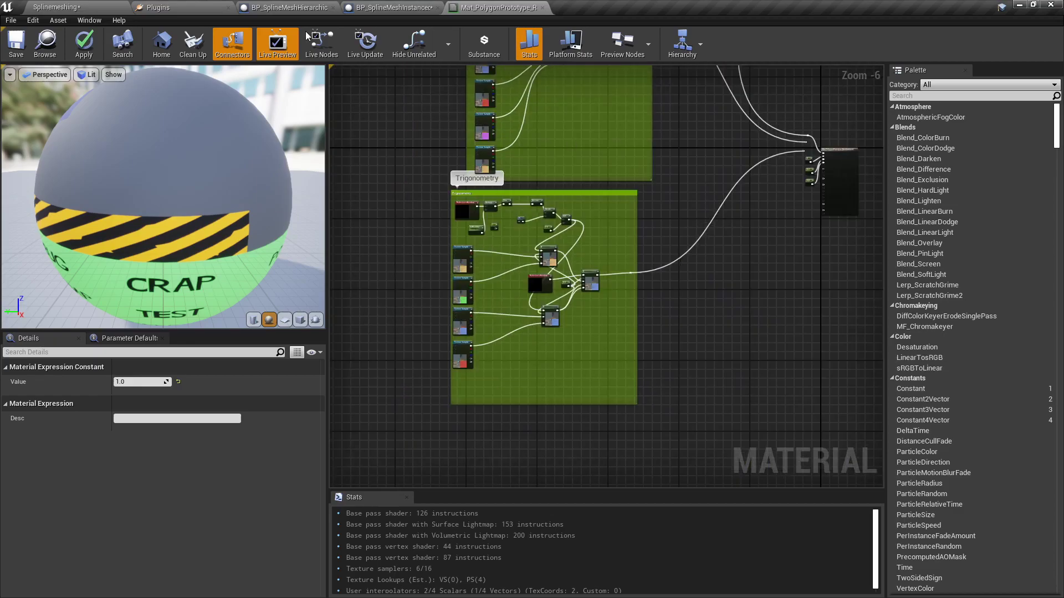
click(88, 7)
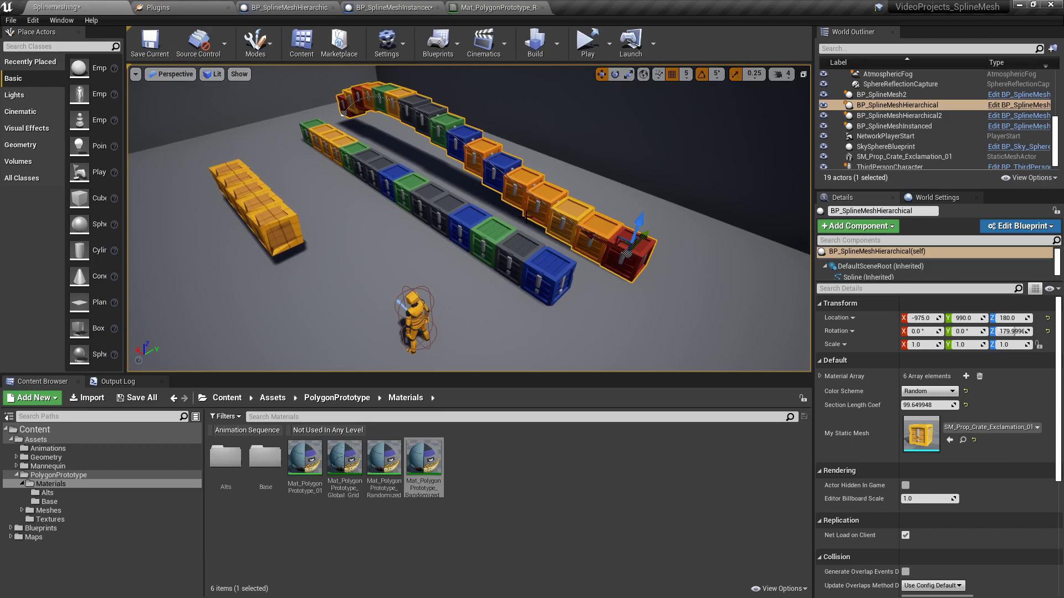
middle_drag(560, 216, 614, 172)
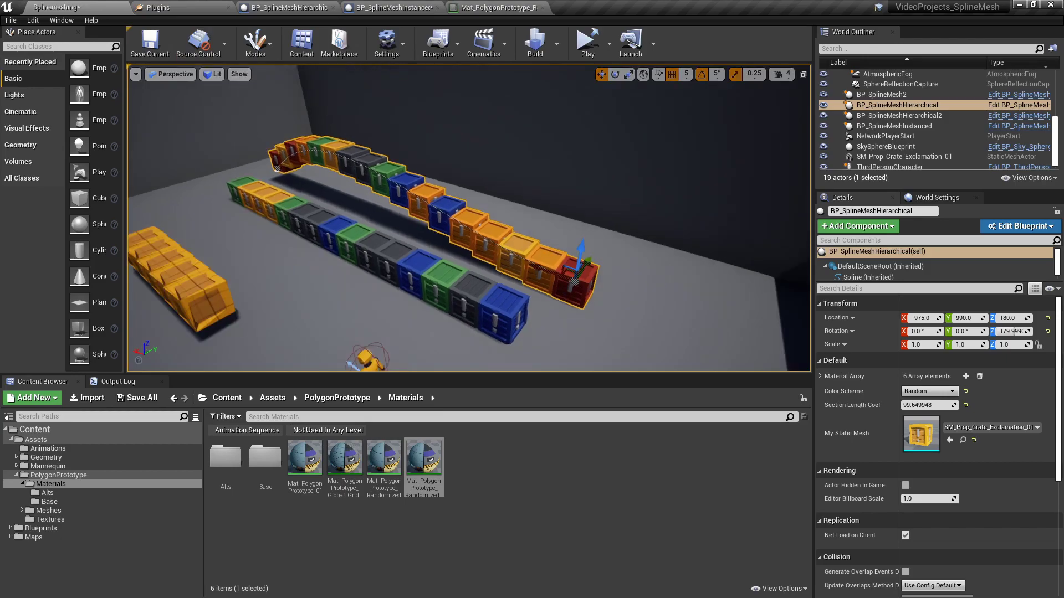
right_drag(615, 171, 582, 183)
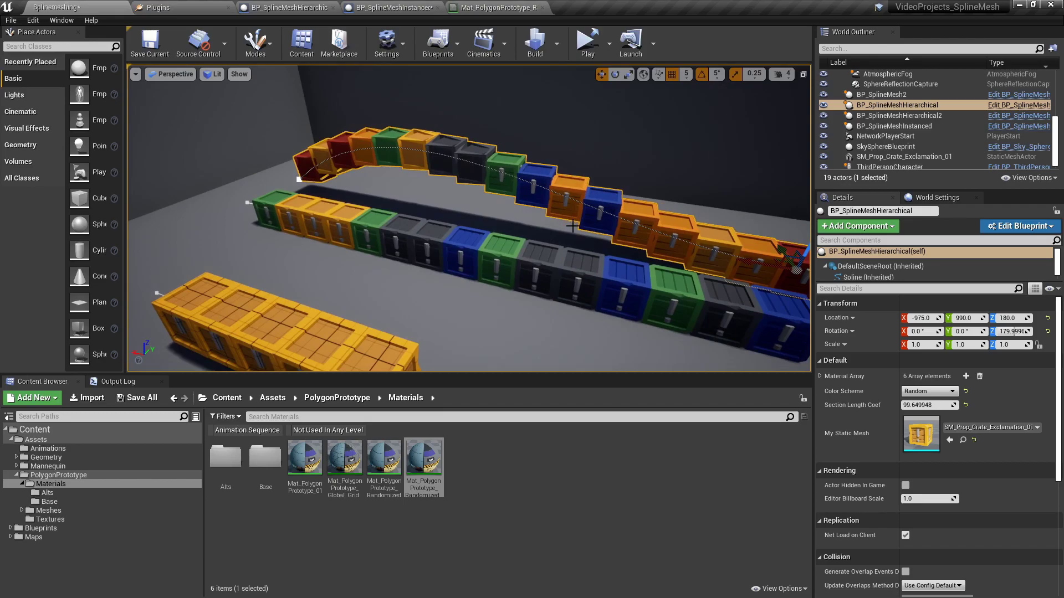
right_drag(640, 222, 618, 230)
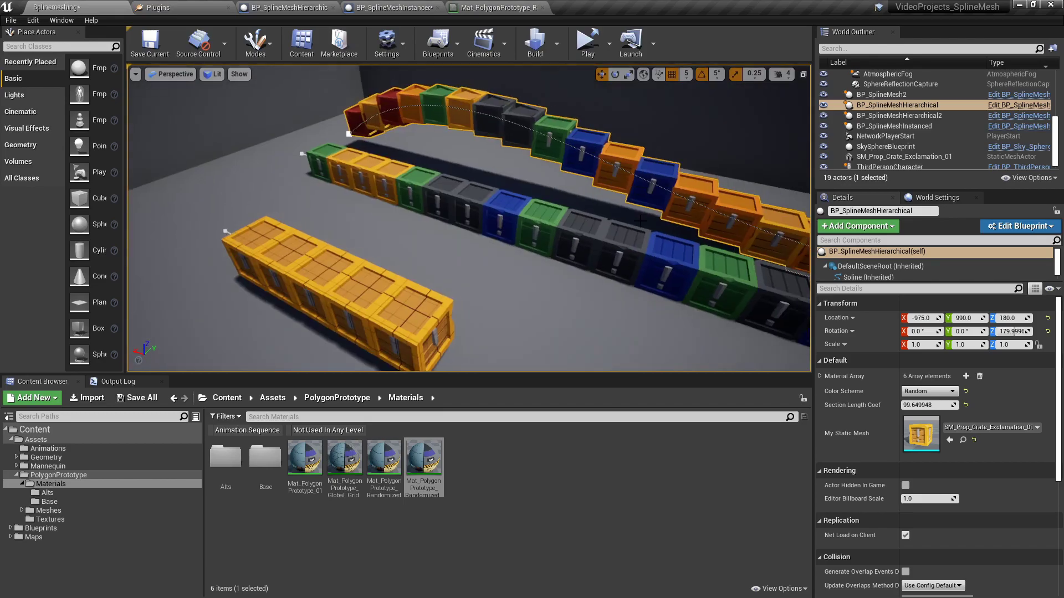